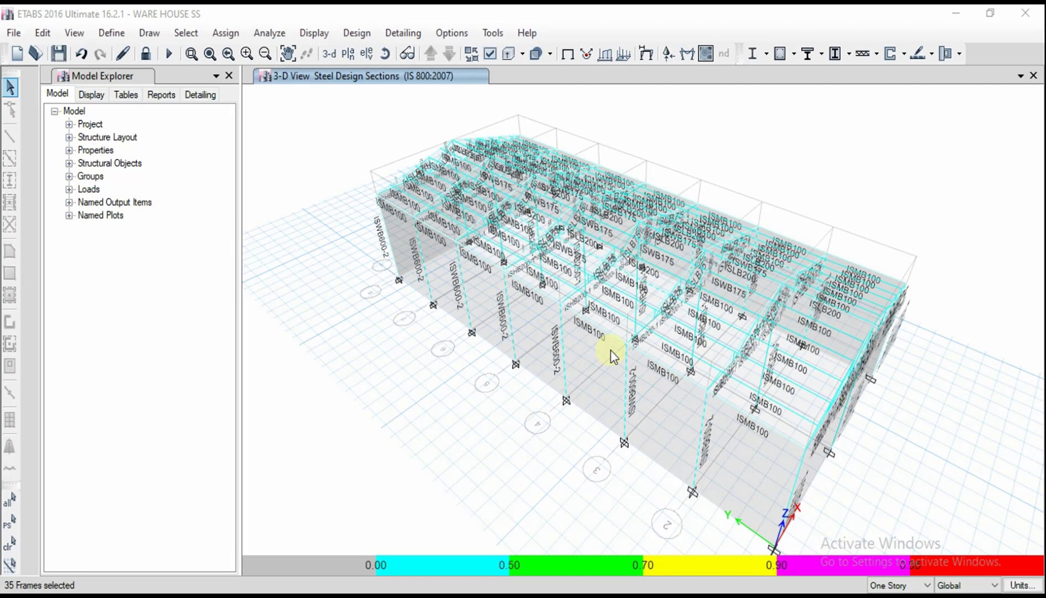
Step: Show the File > Export format list for the warehouse model, including DXF/DWG
click(16, 34)
mouse_move(84, 188)
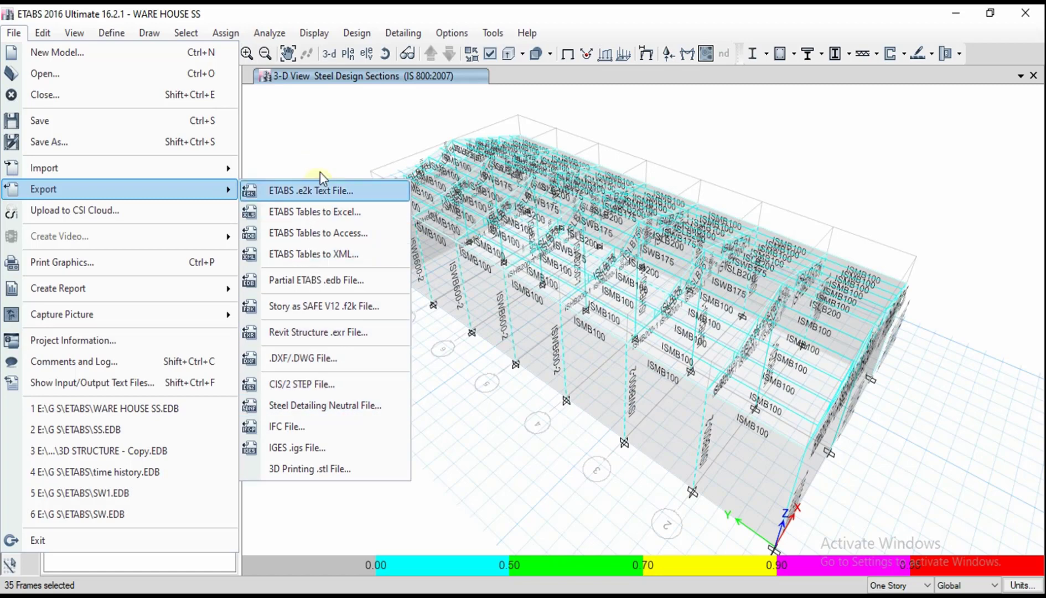
Step: Start a DXF/DWG export and browse to the Desktop for its save location
click(308, 359)
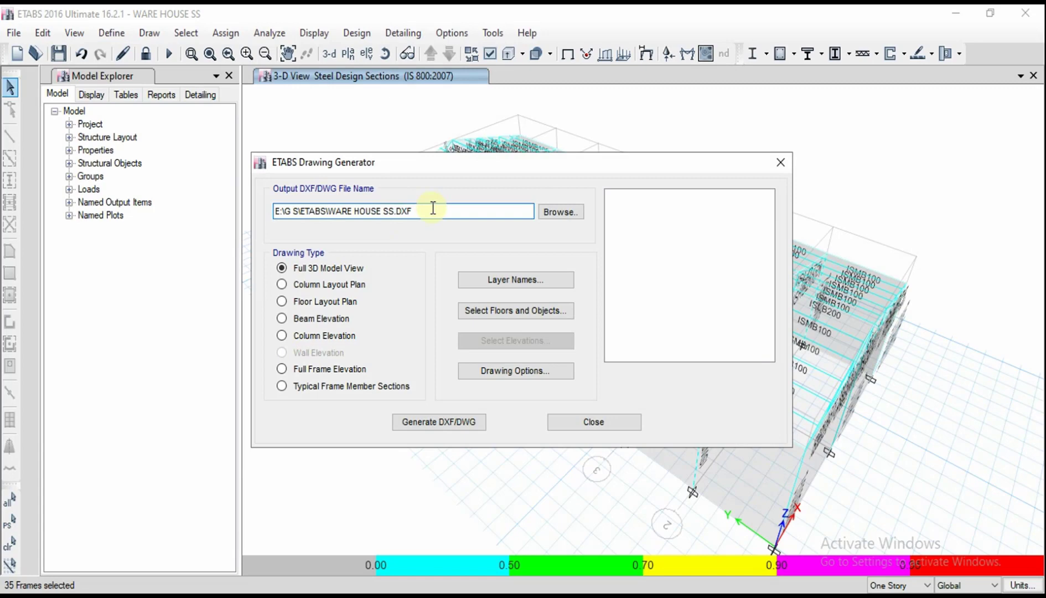
click(549, 211)
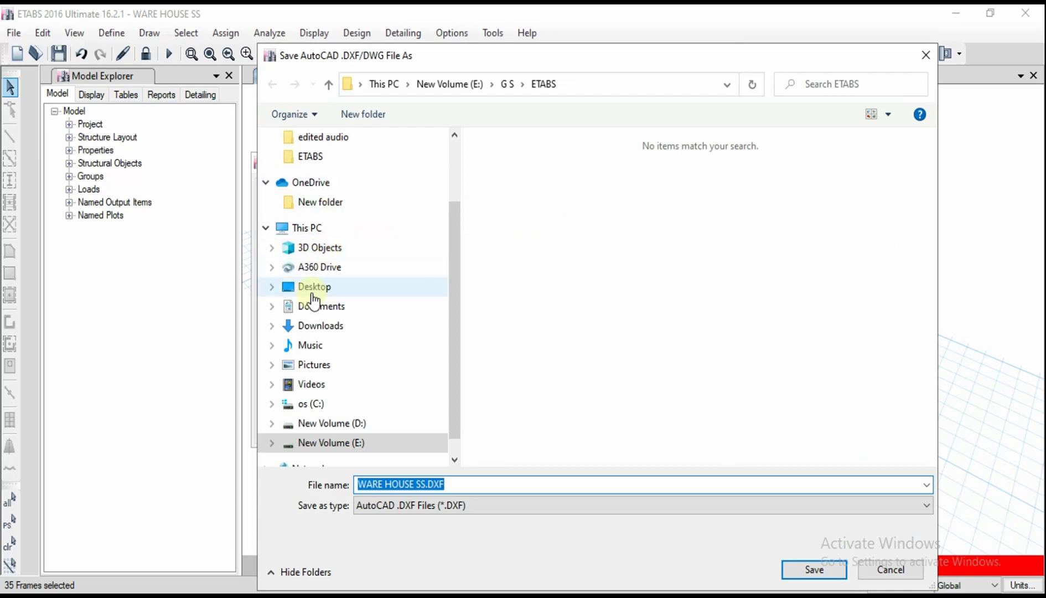
click(315, 287)
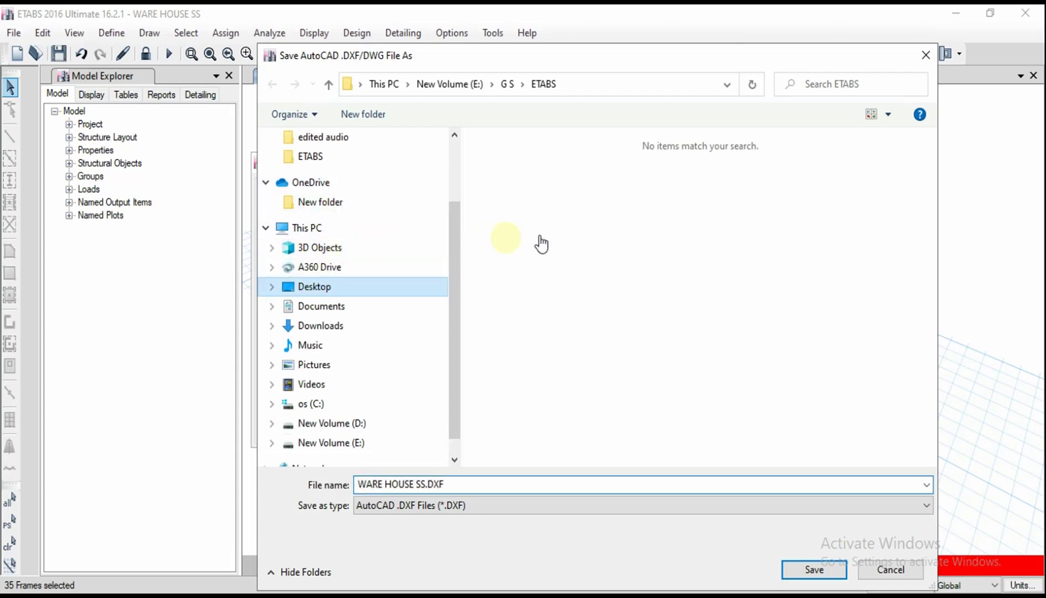
Step: Create a new Desktop folder named 'ETABS DWG' and open it
right_click(595, 287)
mouse_move(677, 453)
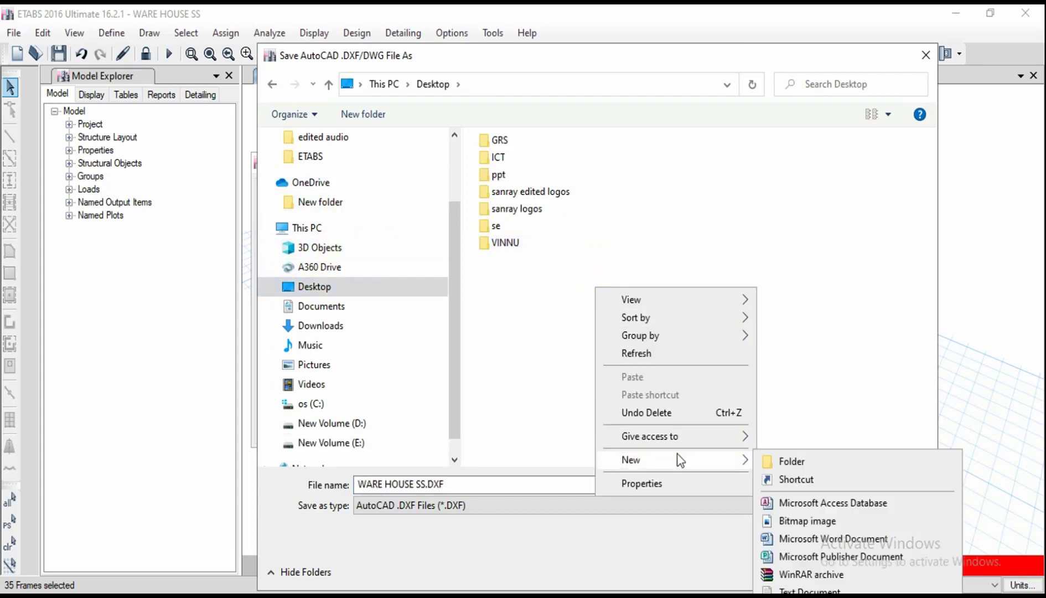
click(769, 459)
text(E)
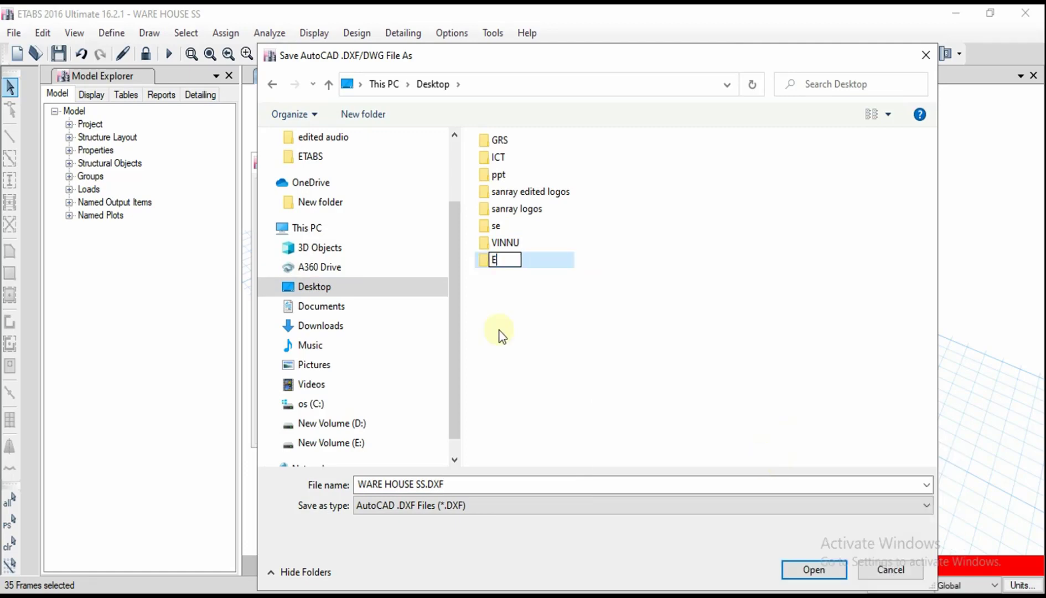
text(TABS DWG)
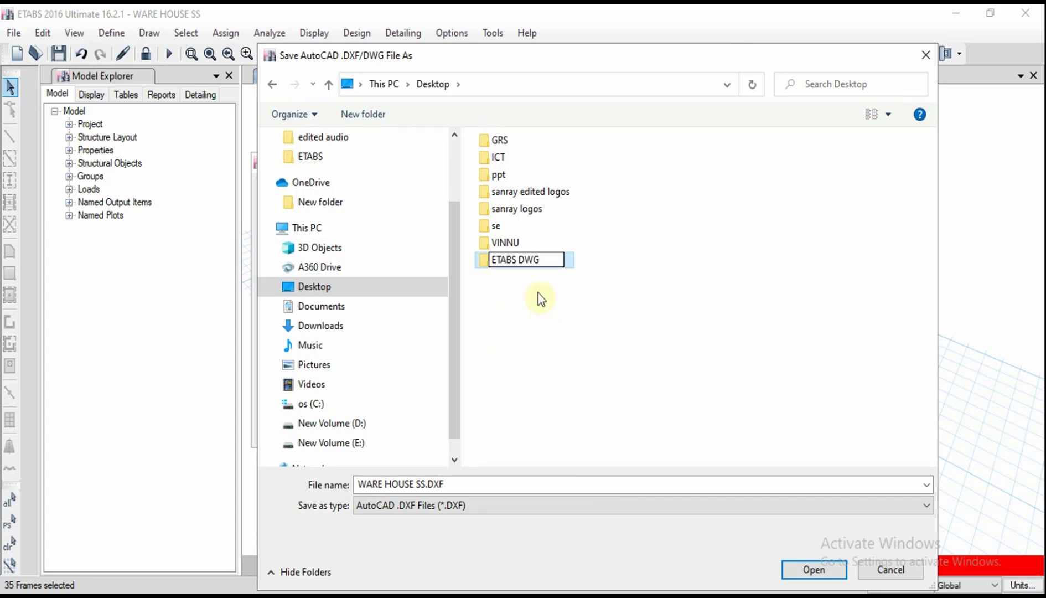
key(Return)
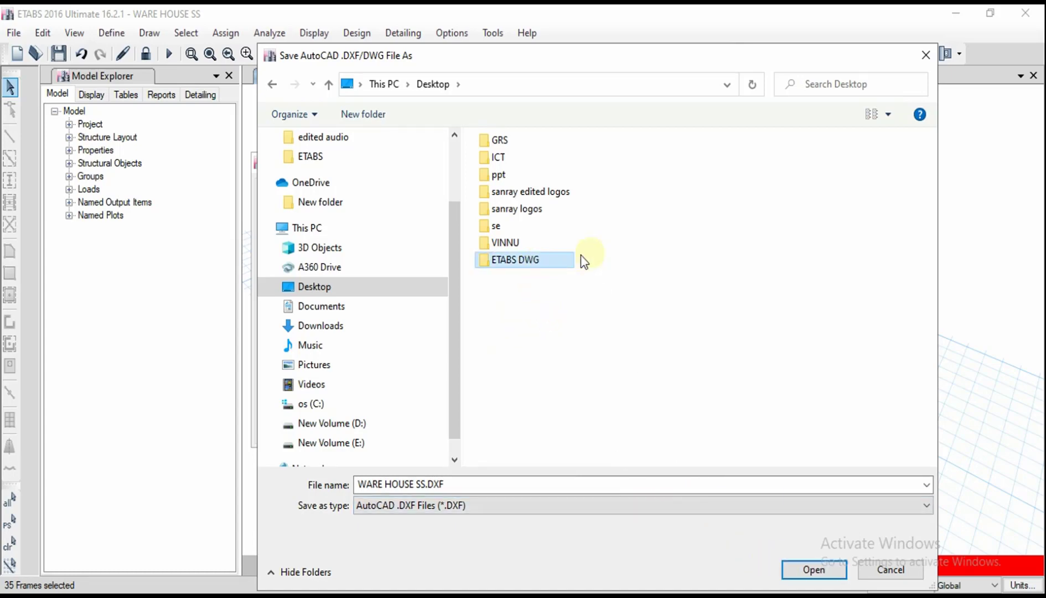
double_click(556, 258)
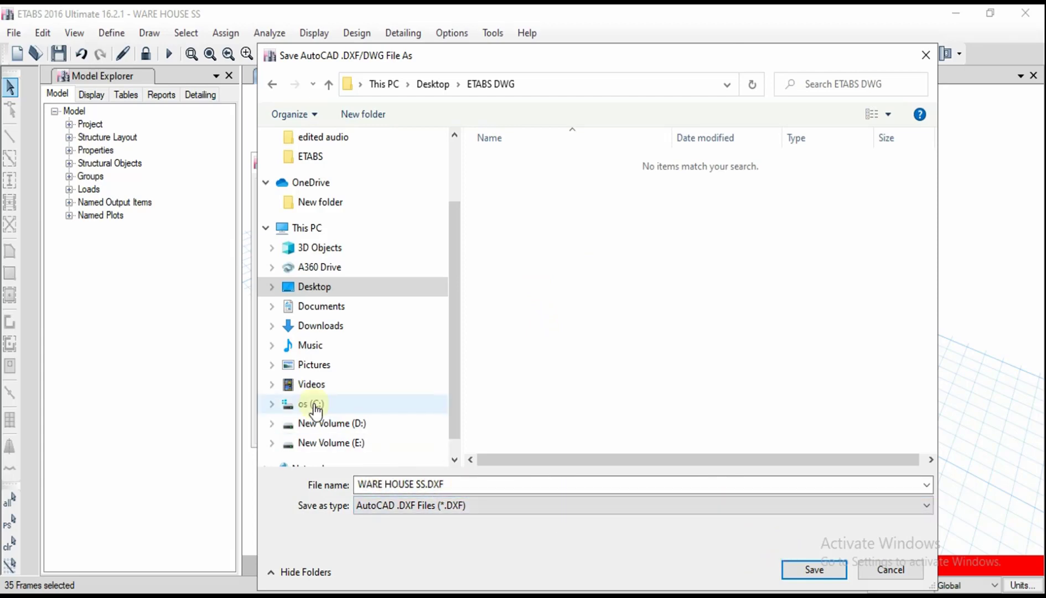
Step: Save the DXF into ETABS DWG and set the drawing type to Full Frame Elevation
click(804, 566)
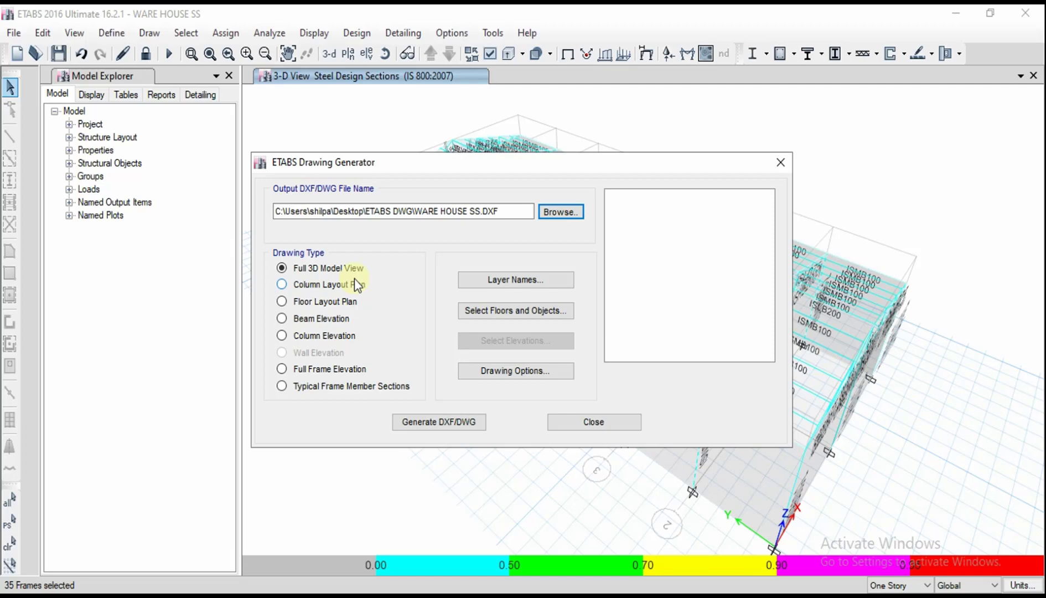
click(331, 302)
click(324, 319)
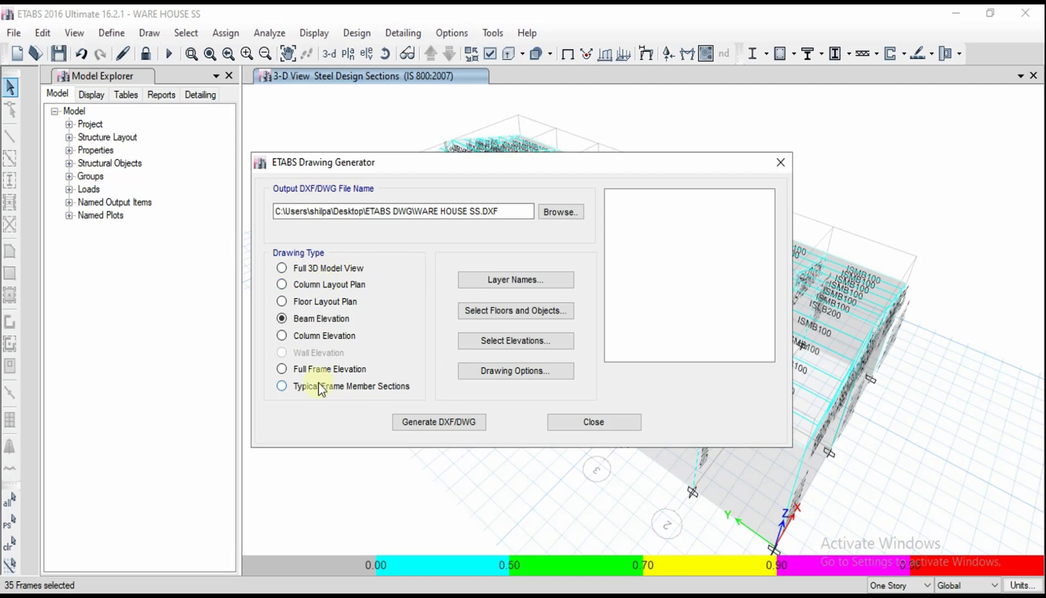
click(324, 369)
click(505, 292)
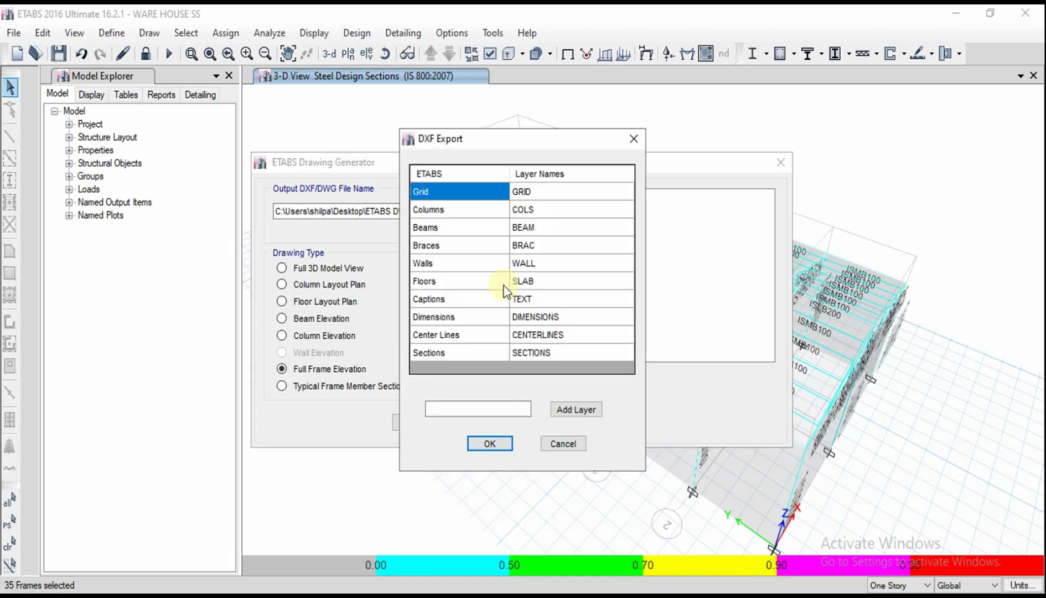
click(553, 228)
click(521, 229)
click(472, 234)
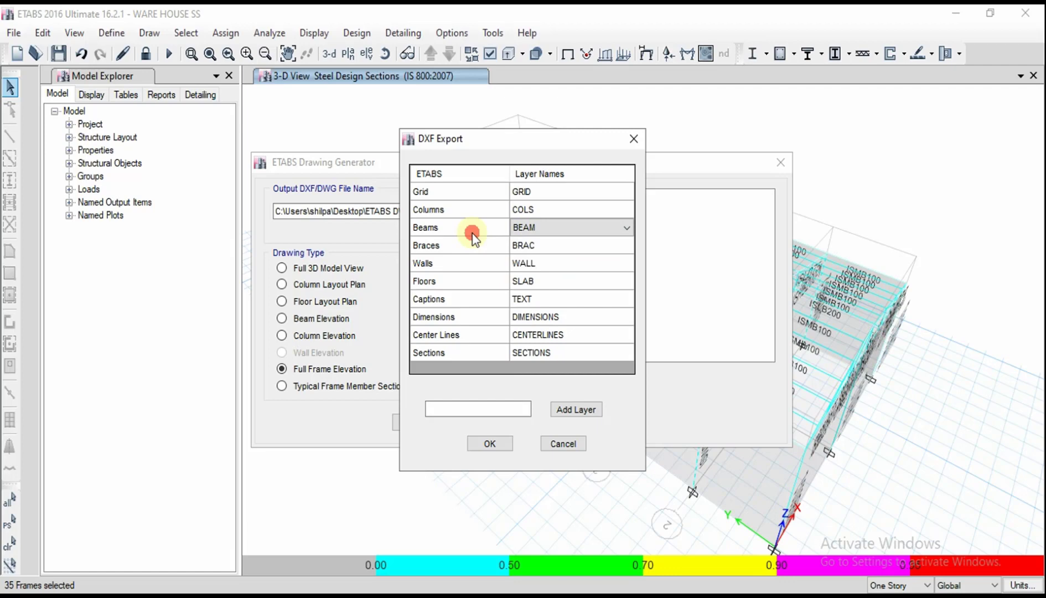
click(555, 228)
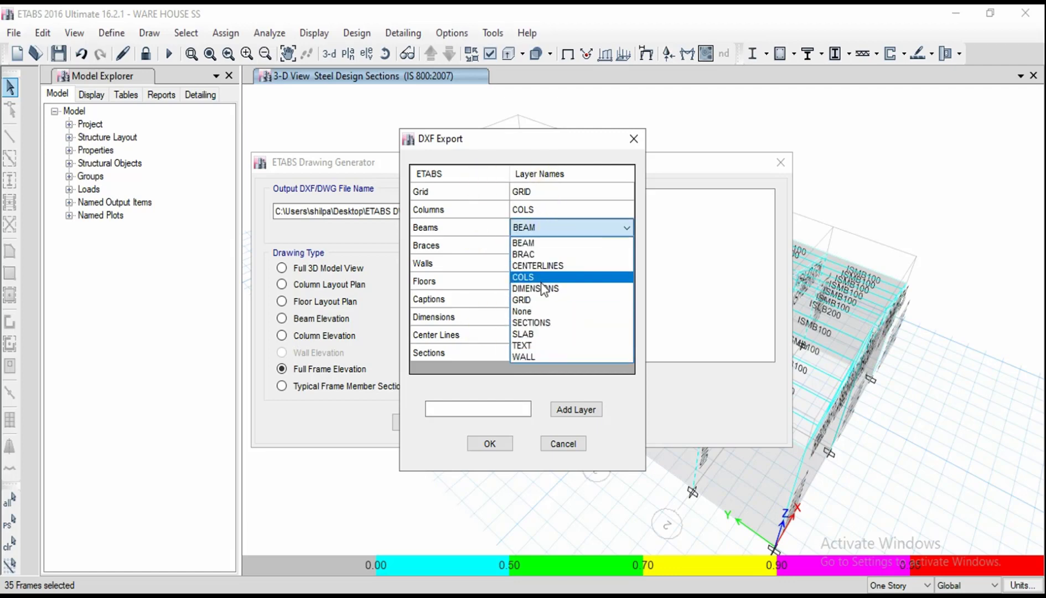
click(462, 309)
click(563, 406)
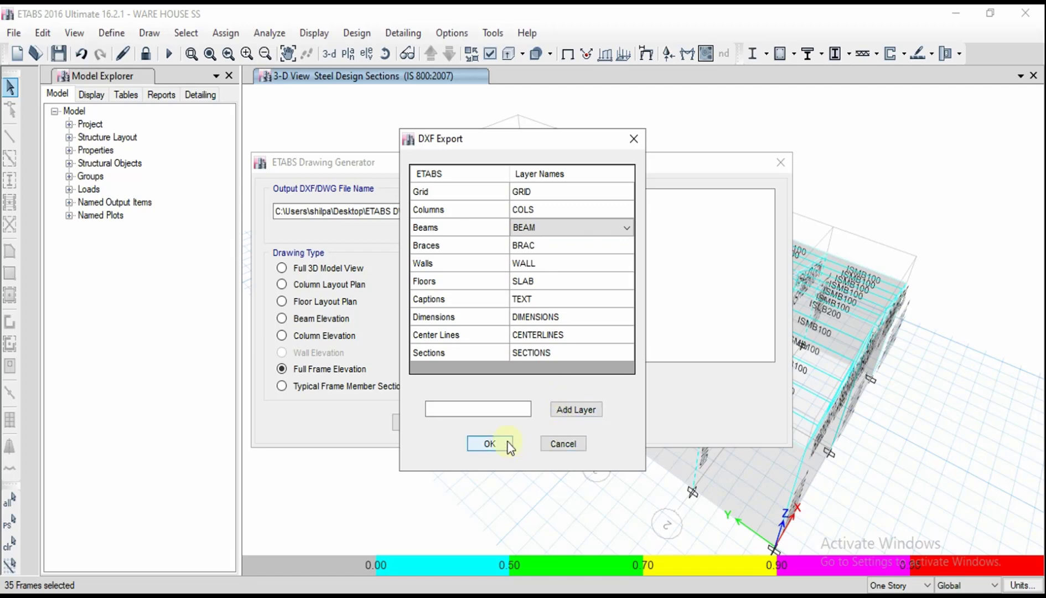
click(490, 443)
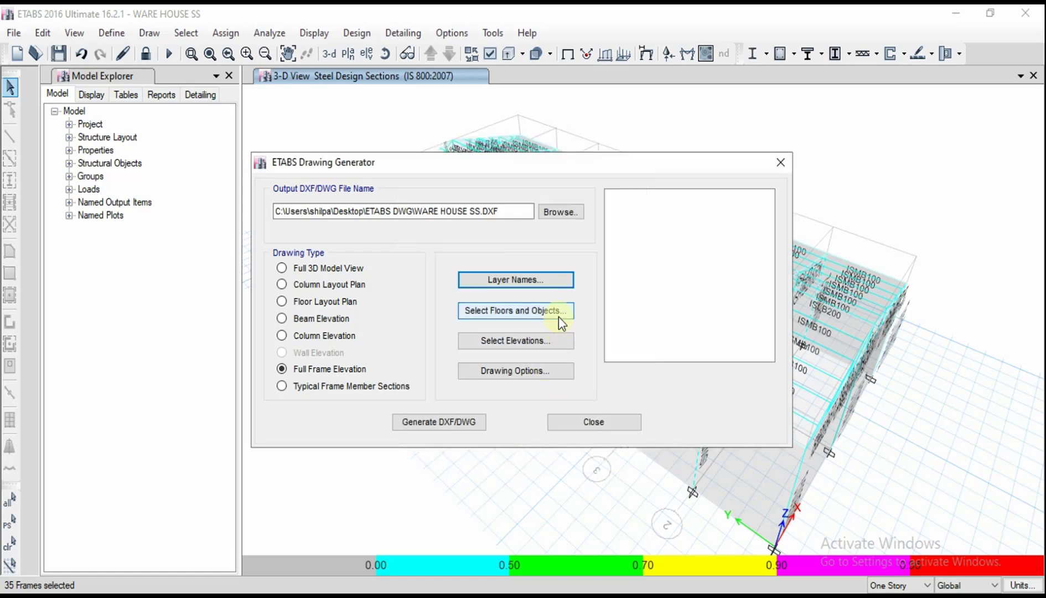
Step: Uncheck elevations 2 through 8, B and C, leaving only 1 and A
click(534, 339)
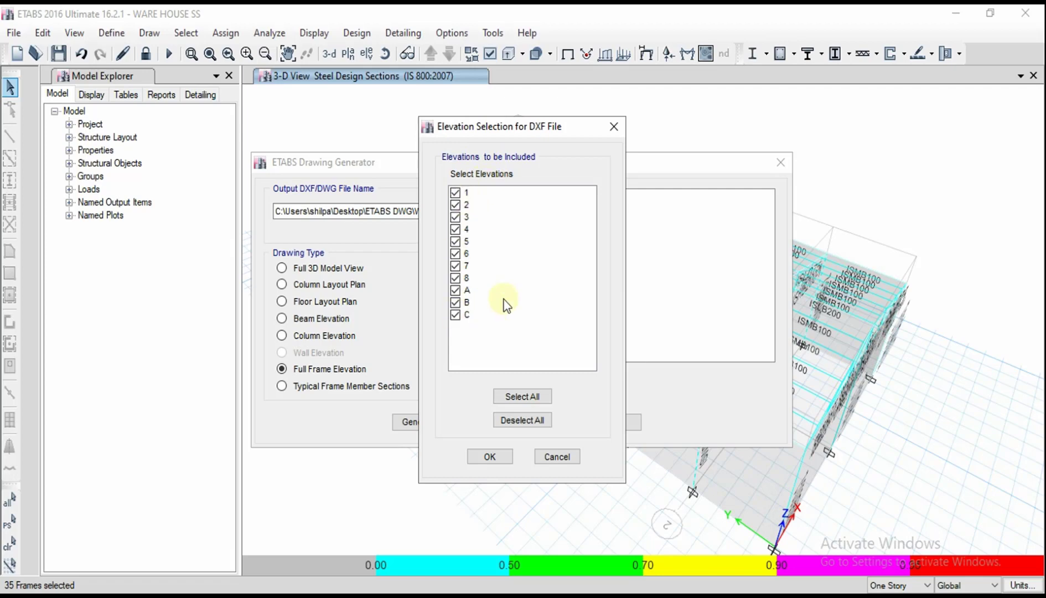
click(454, 205)
click(455, 217)
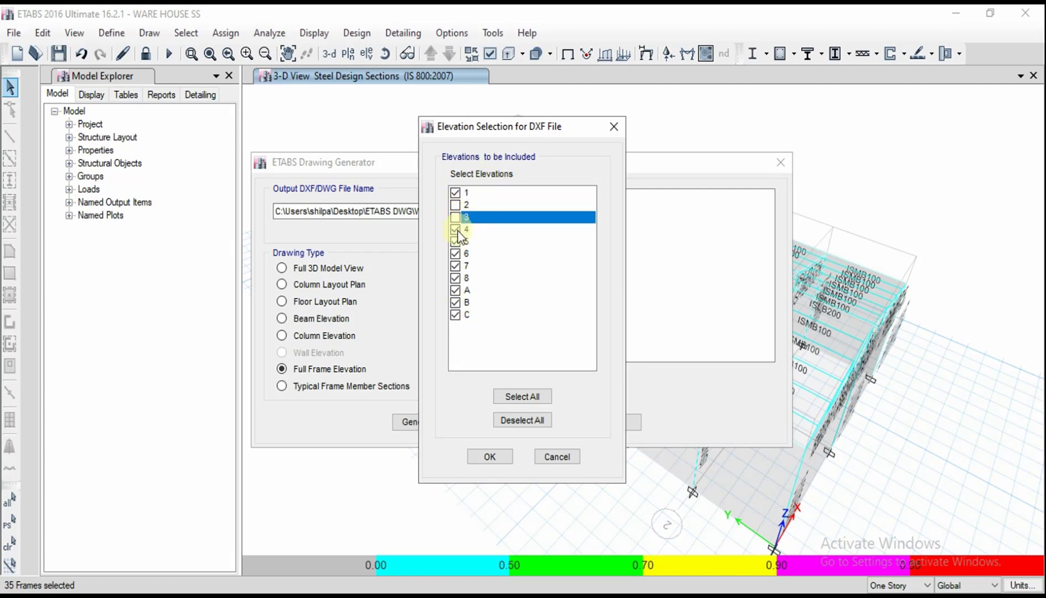
click(455, 229)
click(456, 242)
click(455, 254)
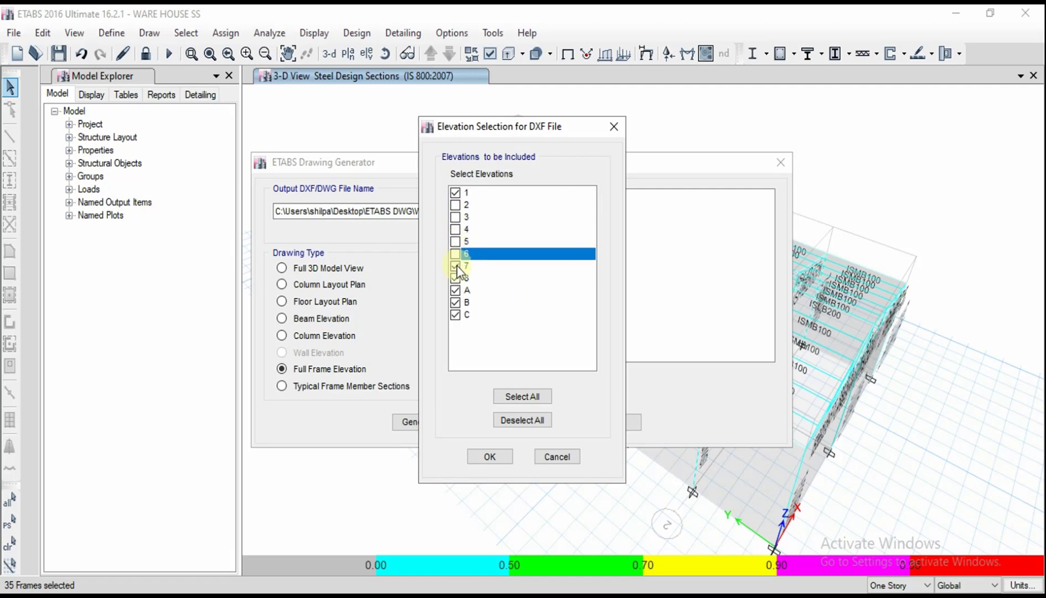
click(455, 265)
click(455, 278)
click(455, 314)
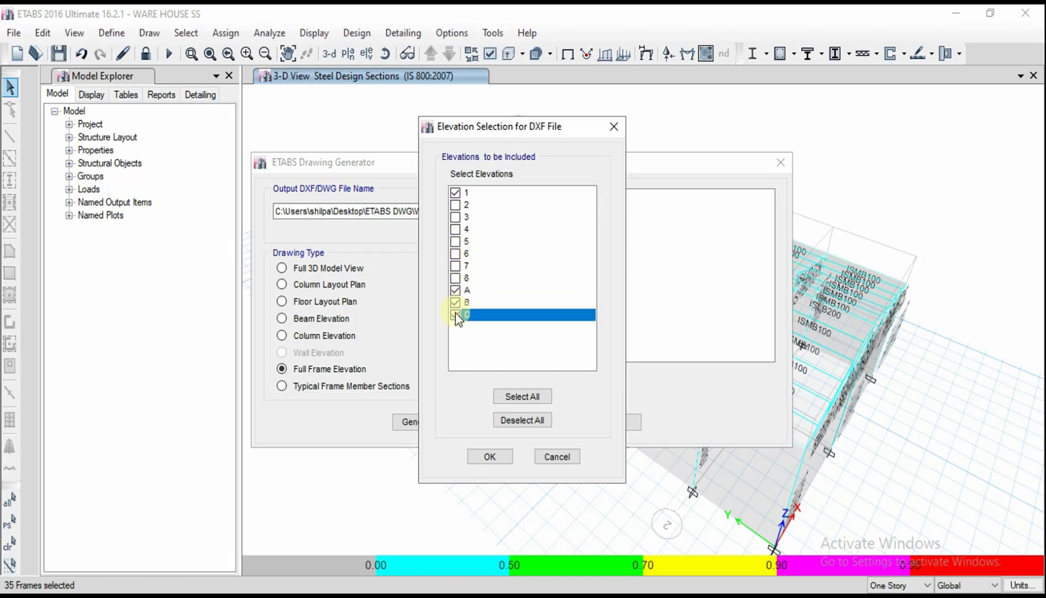
click(455, 302)
click(455, 315)
Step: Confirm elevations 1 and A and keep the A1 drawing sheet size
click(497, 457)
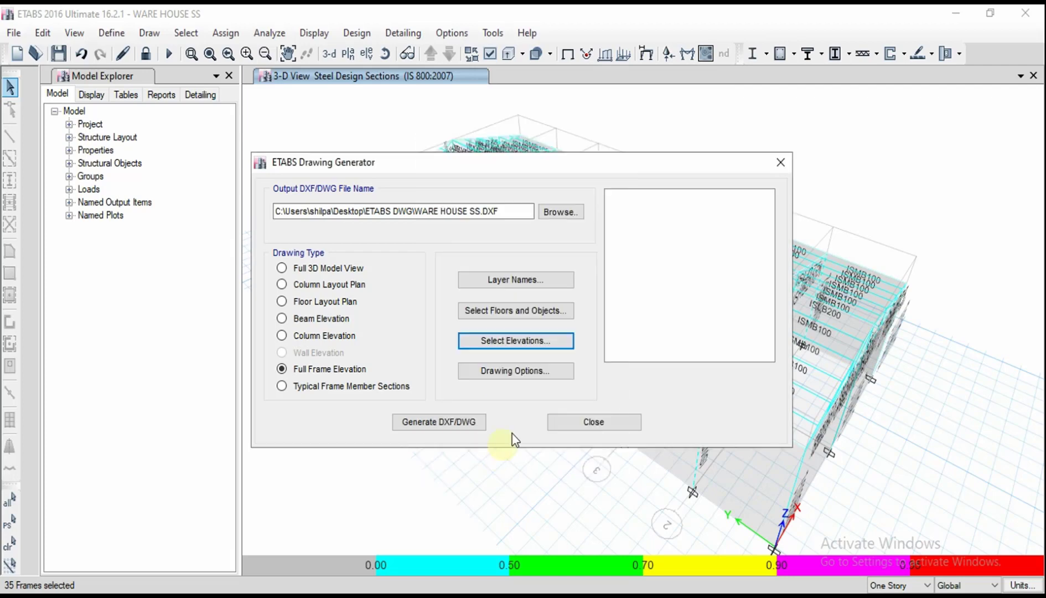
click(532, 372)
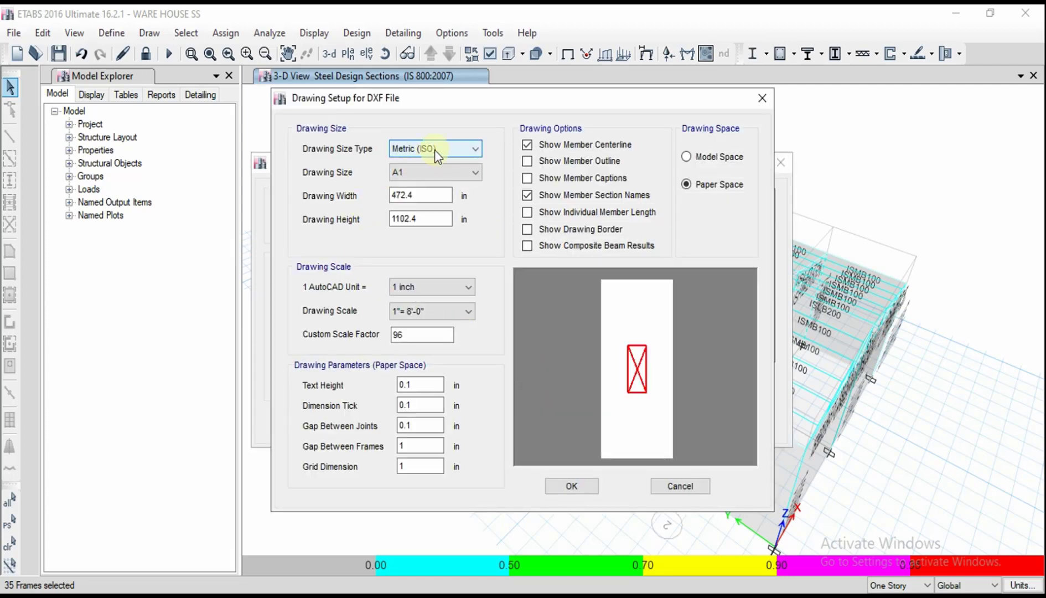
click(434, 172)
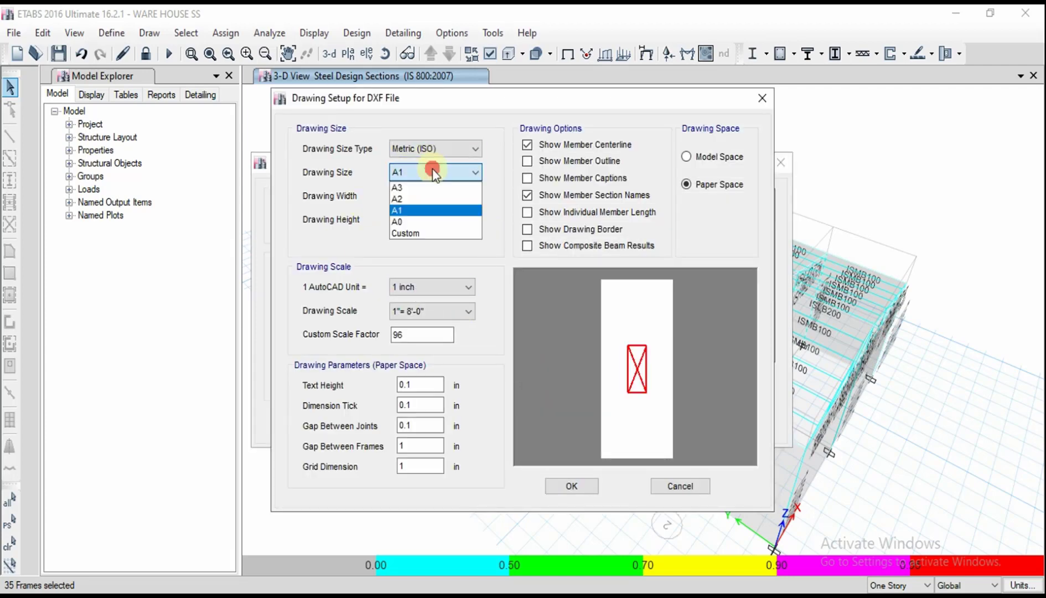
click(459, 264)
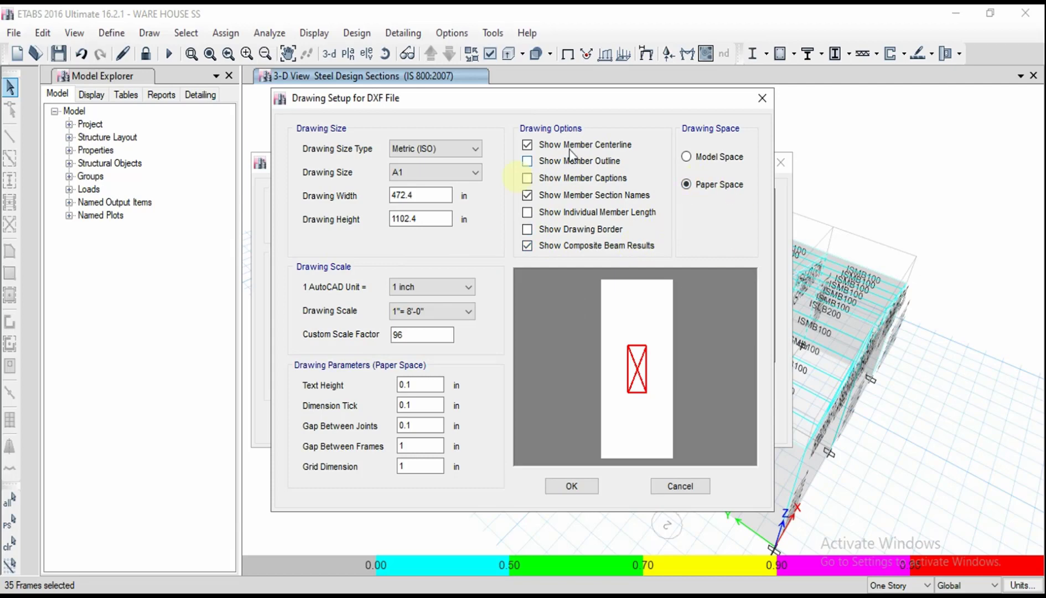
Step: Place the drawing in model space and generate the full frame elevation DXF files
click(712, 157)
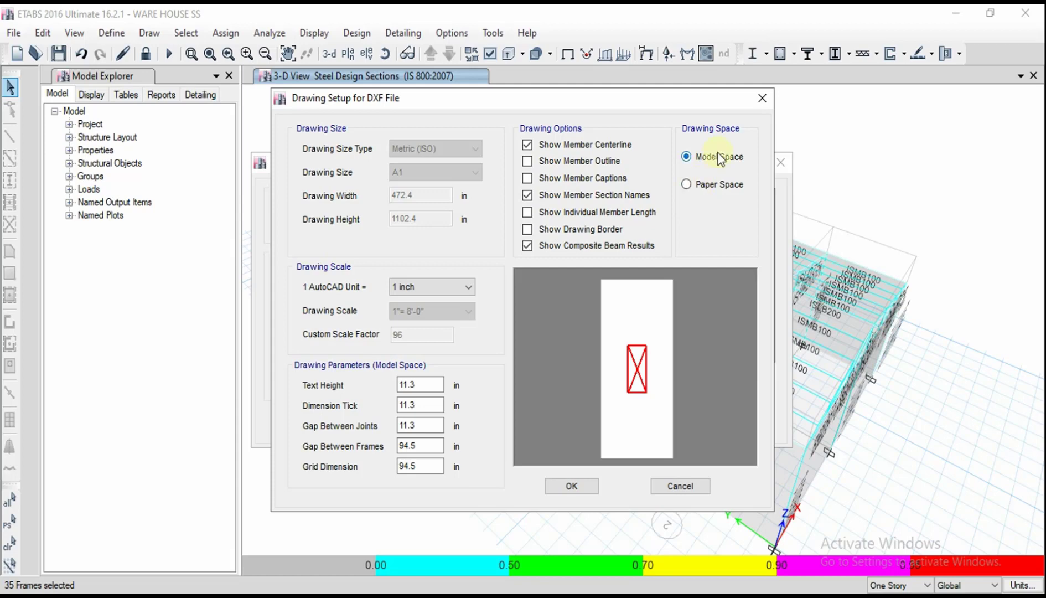
click(570, 486)
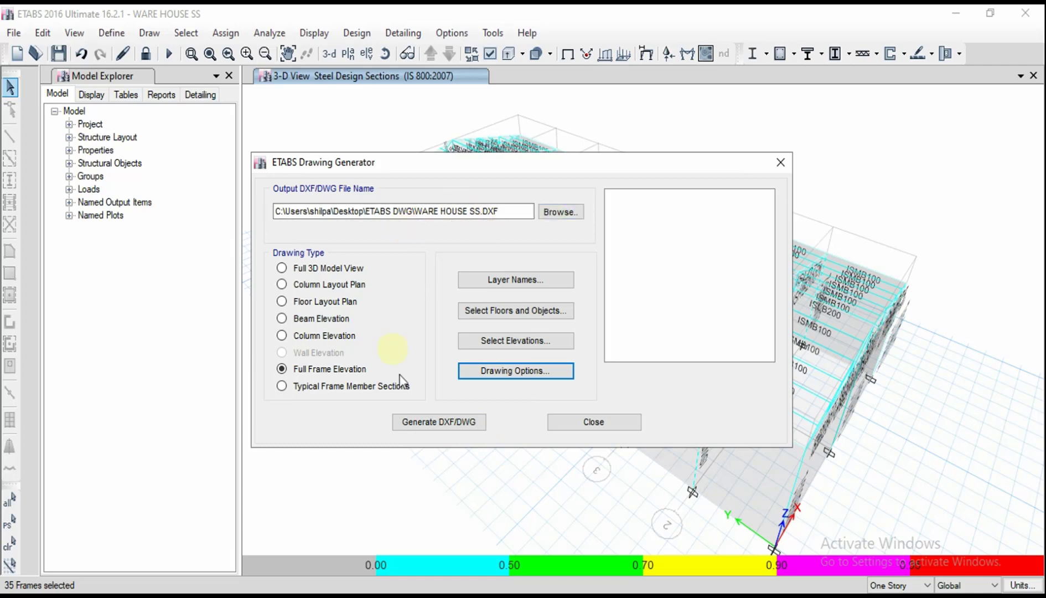
click(431, 425)
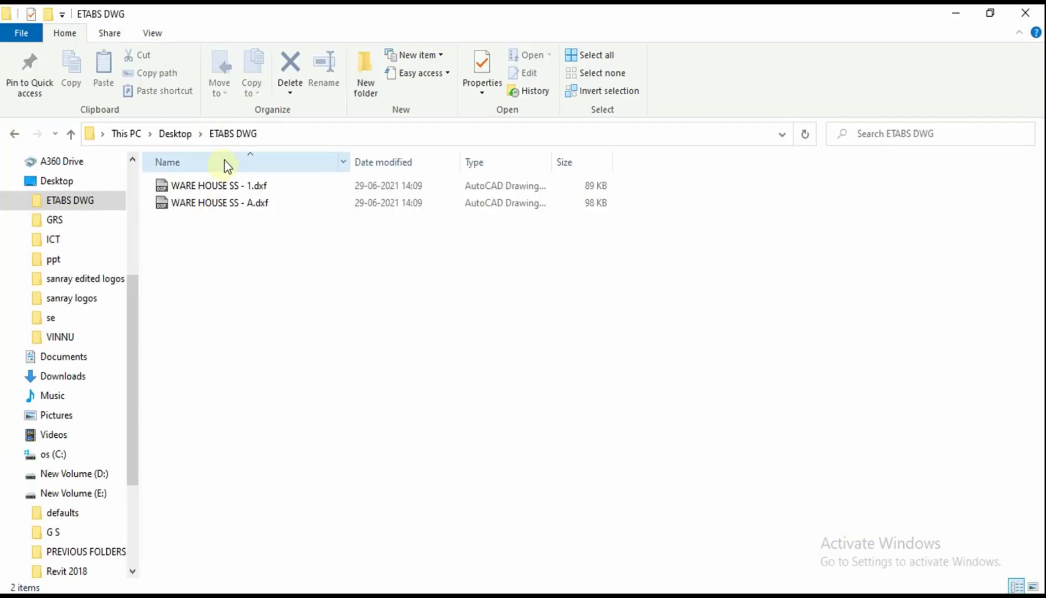
Step: Check the two WARE HOUSE SS DXF files in the Desktop ETABS DWG folder
mouse_move(225, 216)
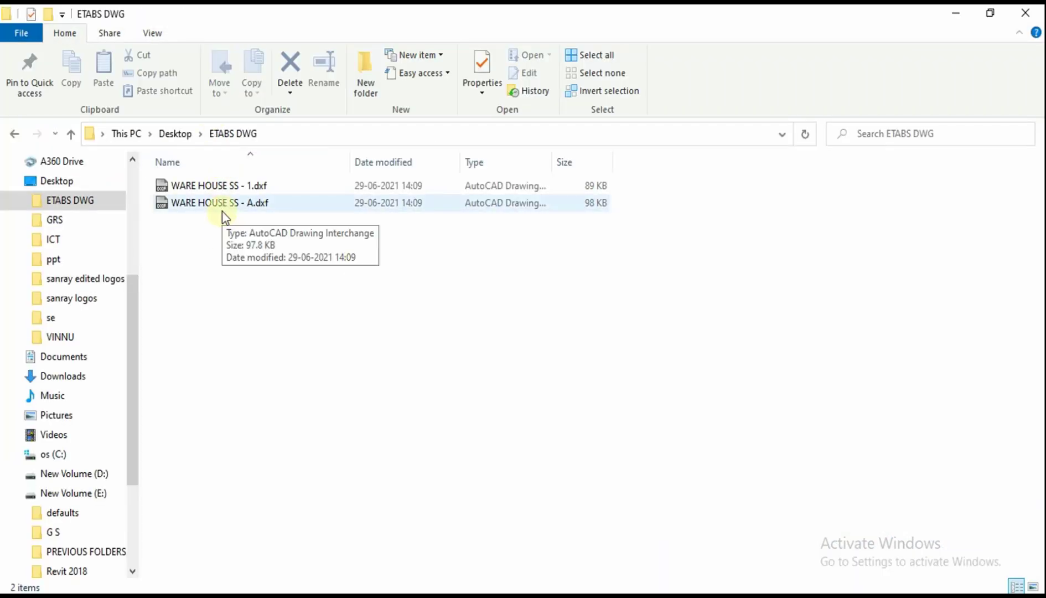
Step: Open the Elevation A DXF in AutoCAD, inspect the ISHB250 column label, then return to ETABS
double_click(257, 185)
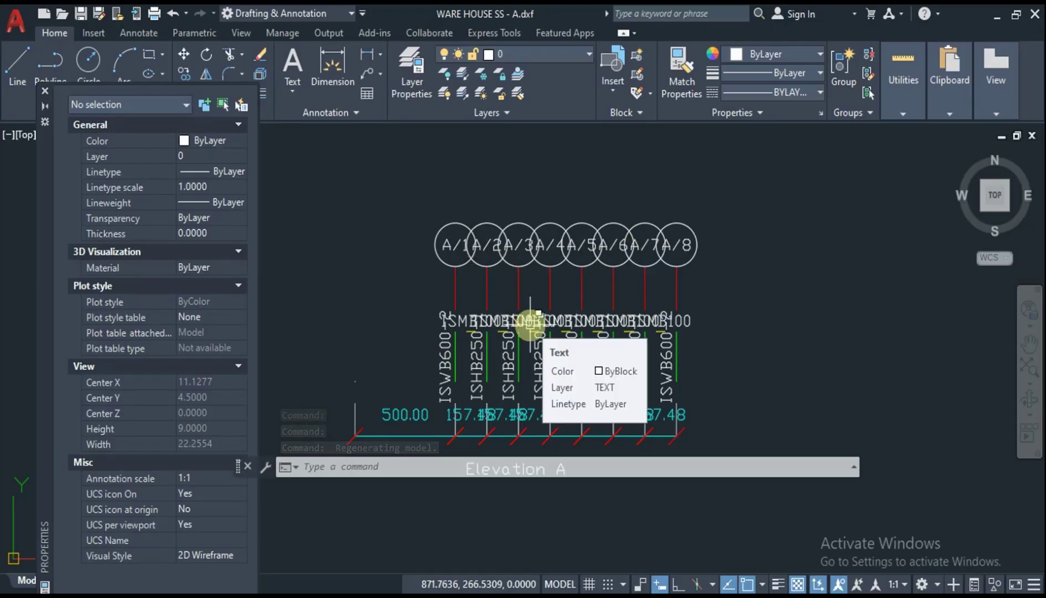
drag(238, 465, 276, 560)
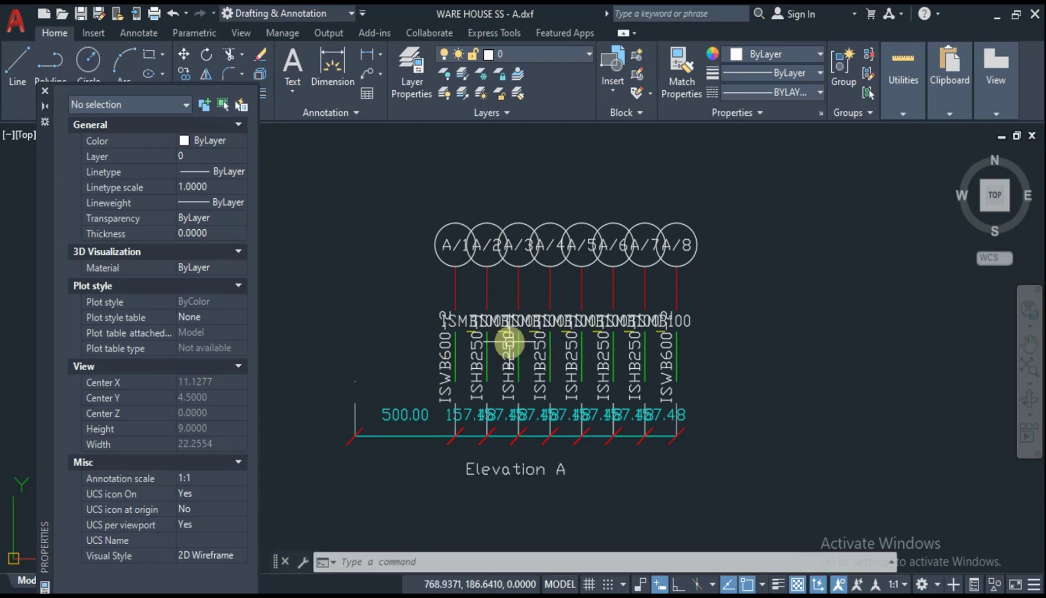
click(476, 347)
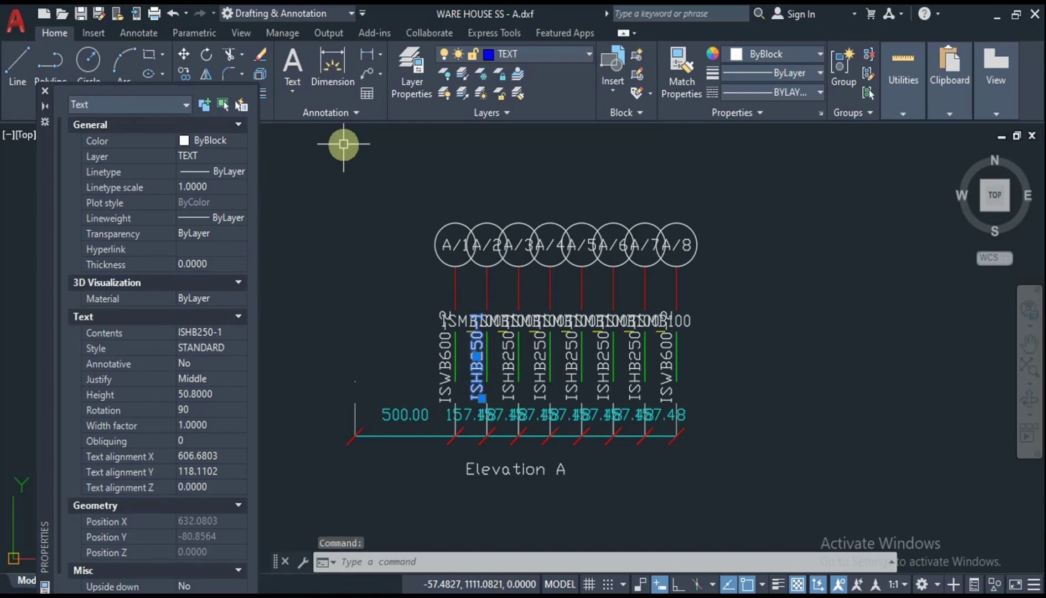
key(alt+Tab)
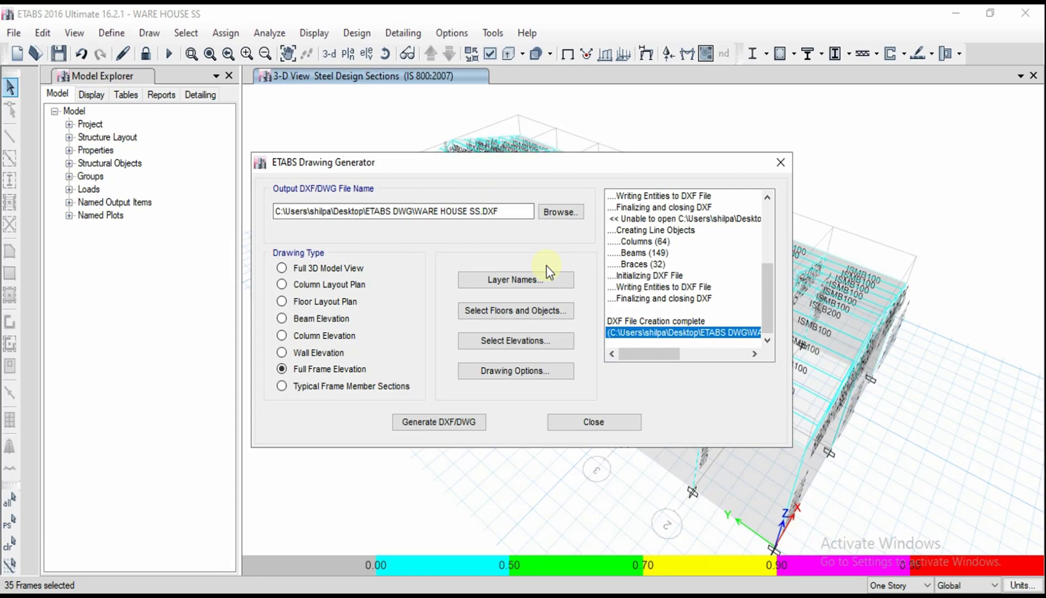
Step: Close the Drawing Generator and bring up the File > Export options
click(595, 420)
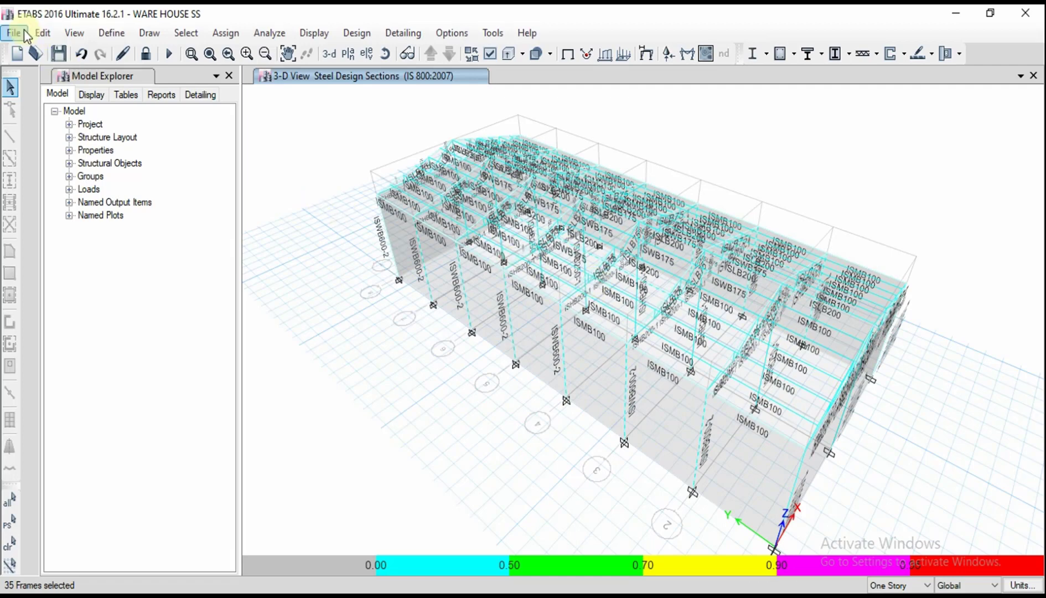
click(42, 34)
click(42, 33)
click(15, 33)
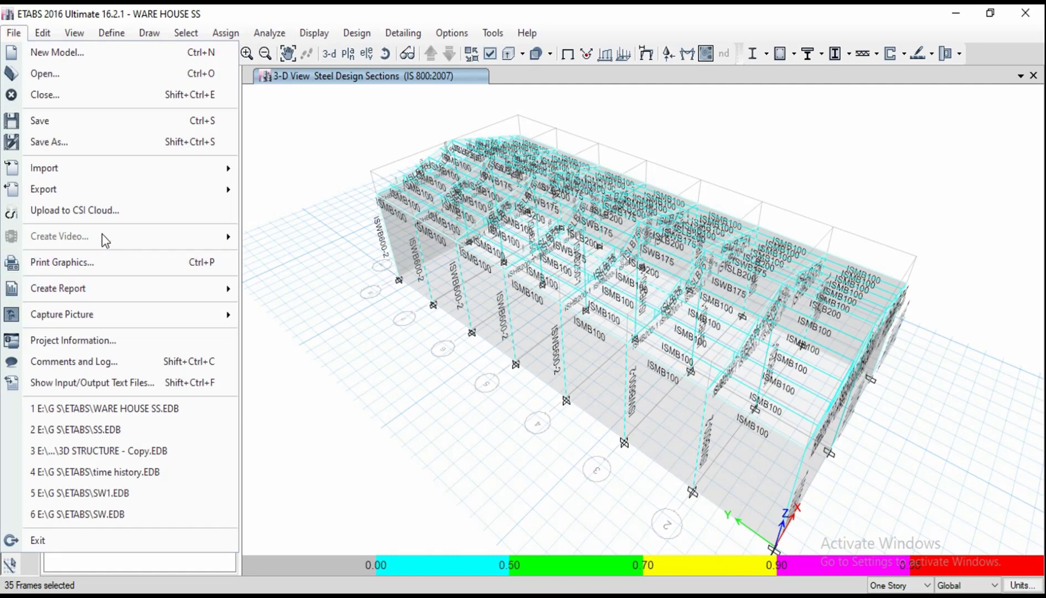
mouse_move(66, 188)
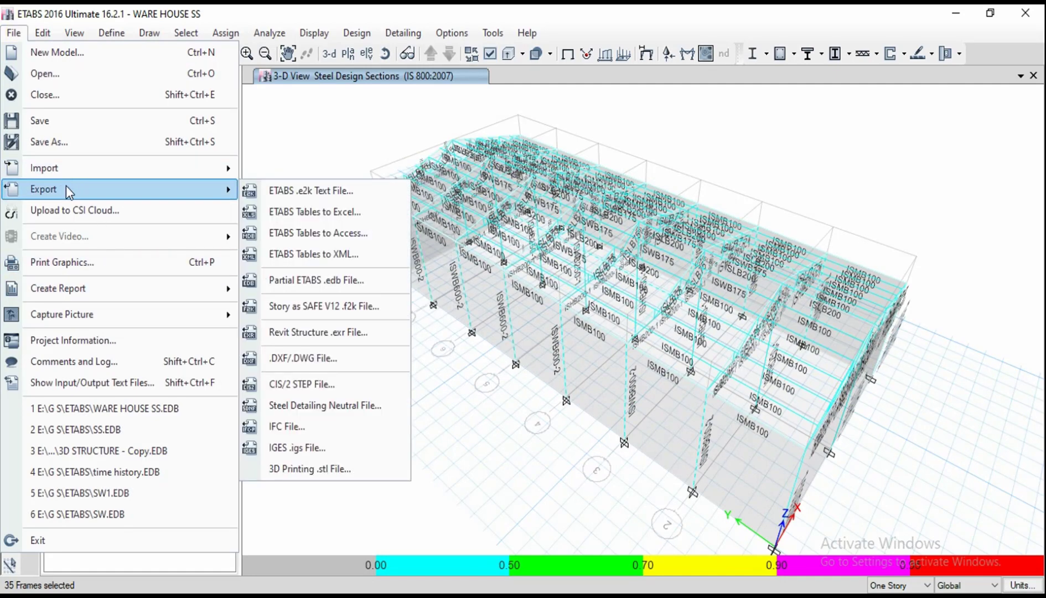
Step: Export Base Reactions and Steel Frame Summary - IS 800-2007 tables to WARE HOUSE SS.xlsx
click(338, 213)
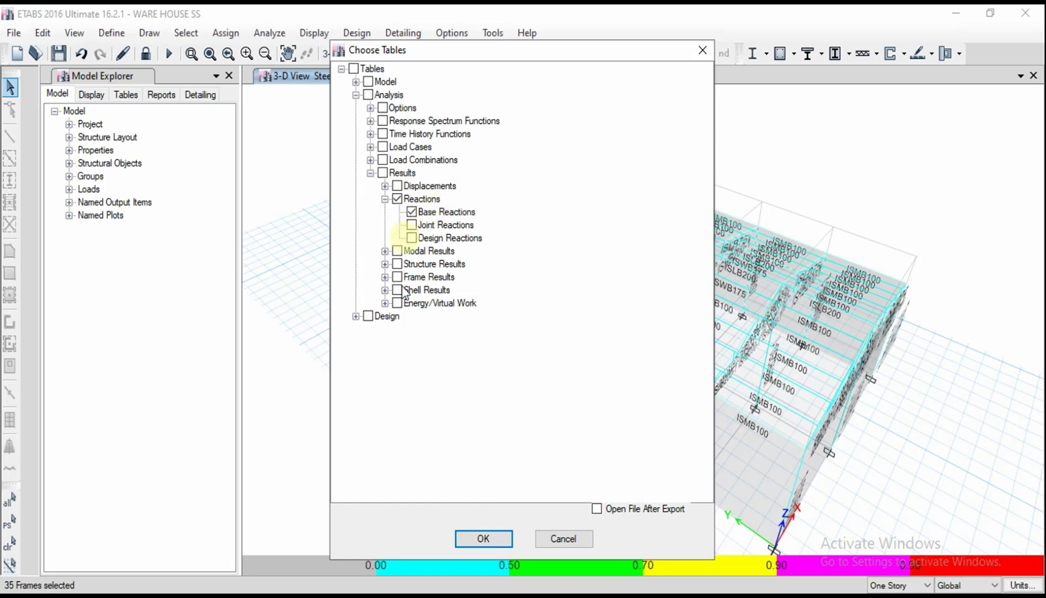
click(355, 316)
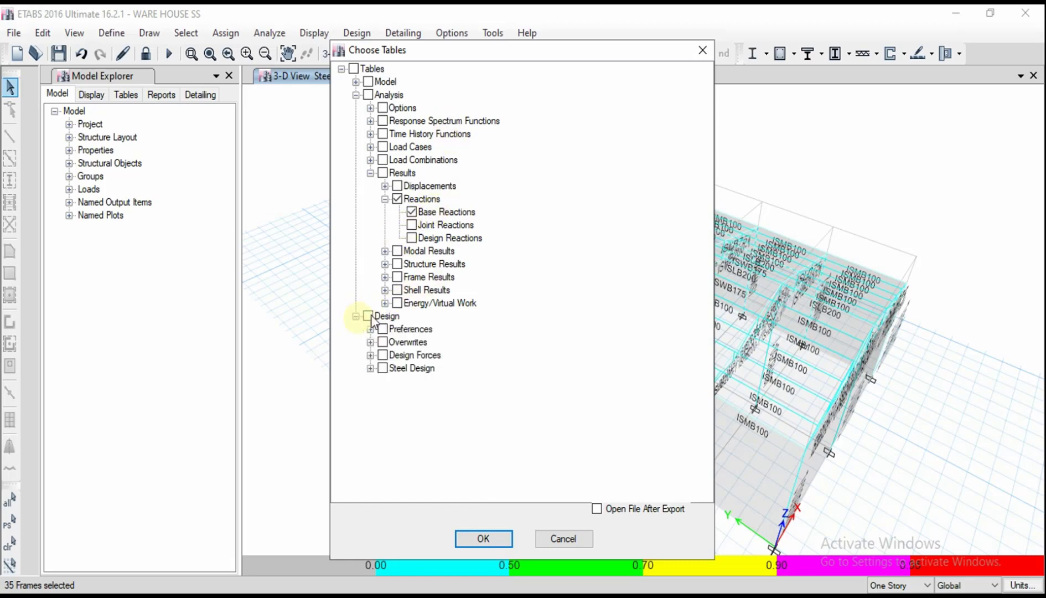
click(370, 368)
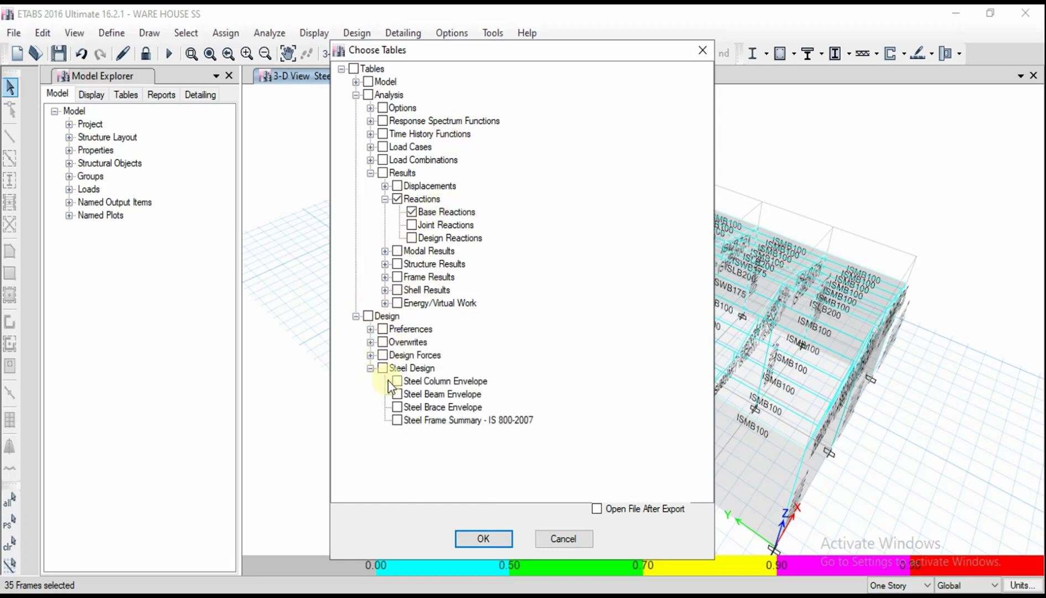
click(398, 420)
click(476, 536)
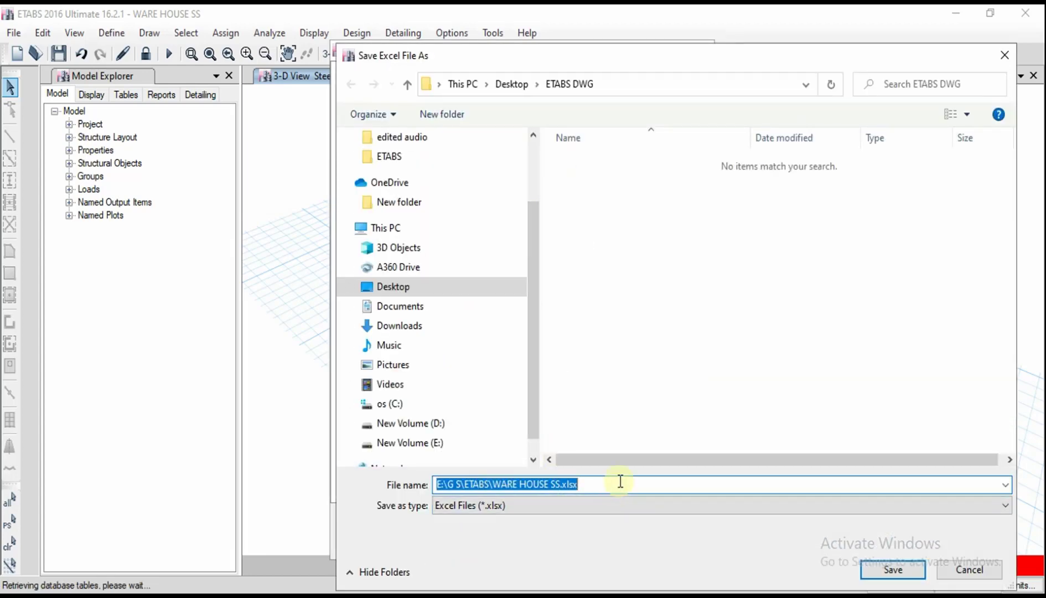
click(891, 573)
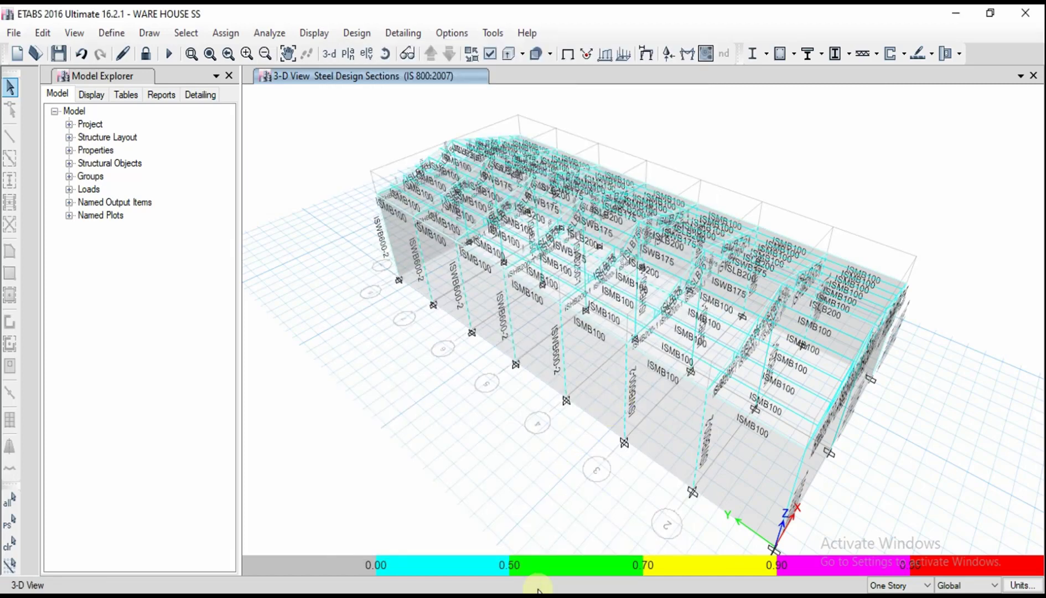
Step: Bring up the WARE HOUSE SS workbook in Excel and maximize it
mouse_move(534, 592)
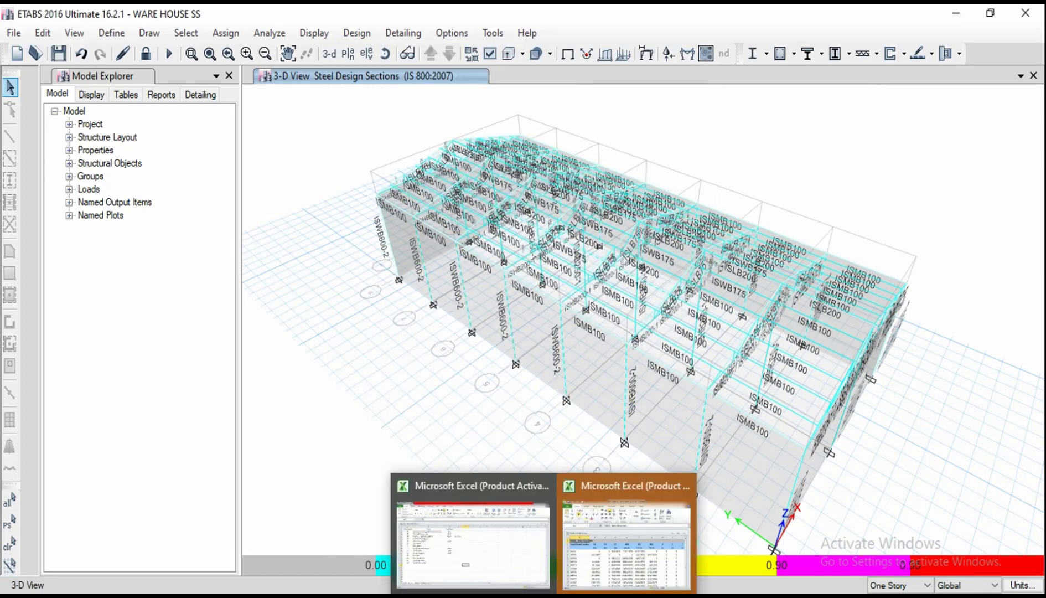
click(589, 572)
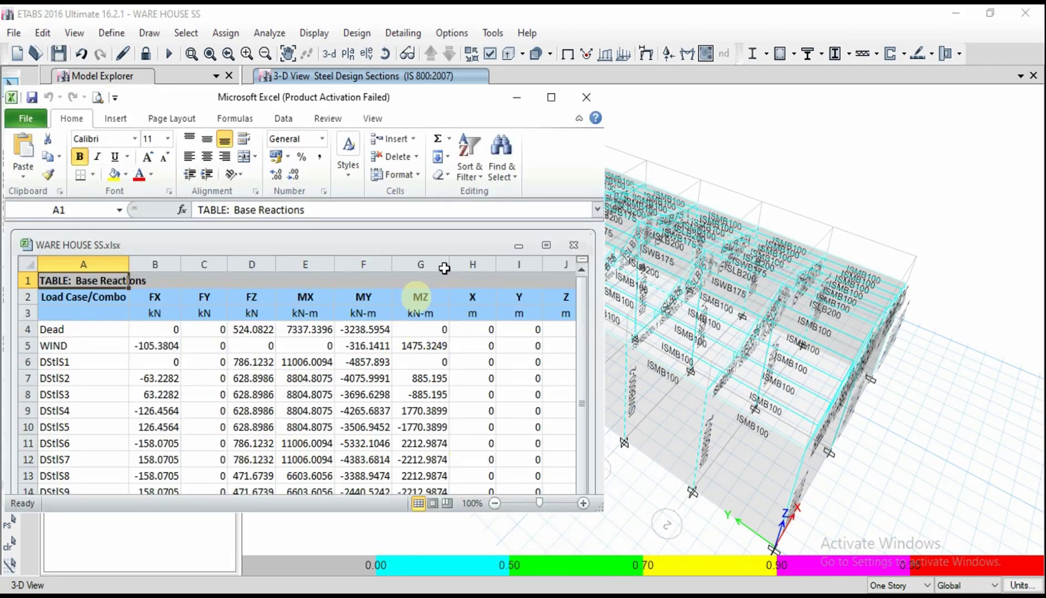
click(553, 100)
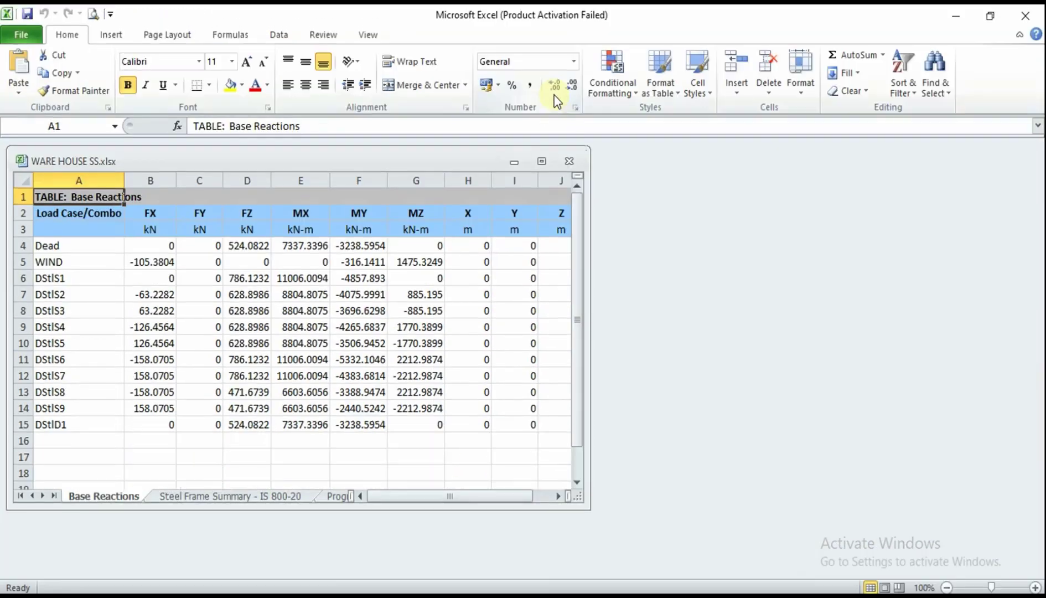
click(542, 161)
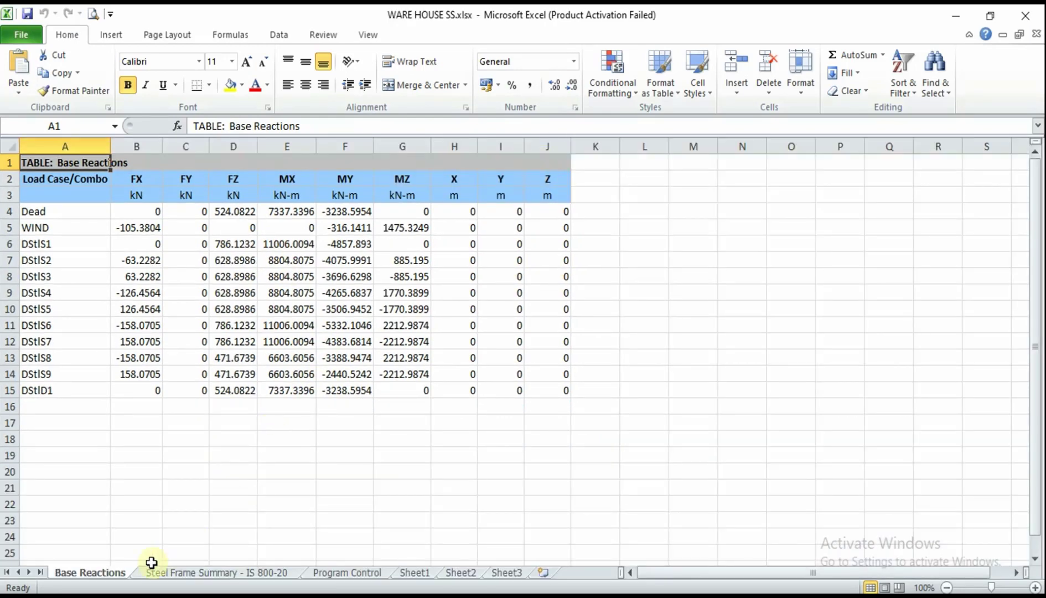
Step: Review the Steel Frame Summary and Base Reactions sheets, then return to ETABS
click(169, 571)
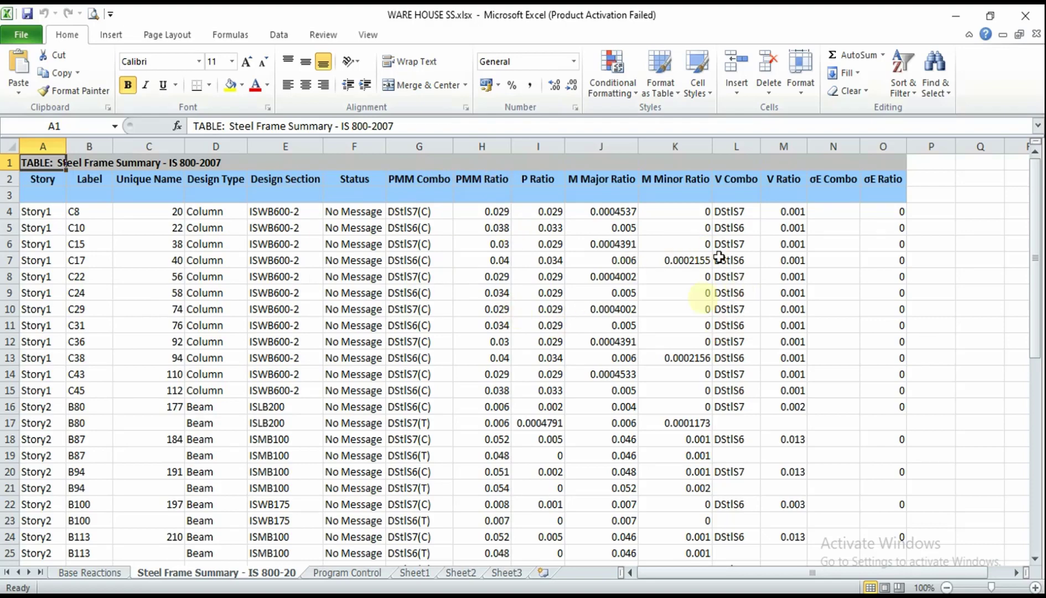
drag(1034, 217, 1035, 449)
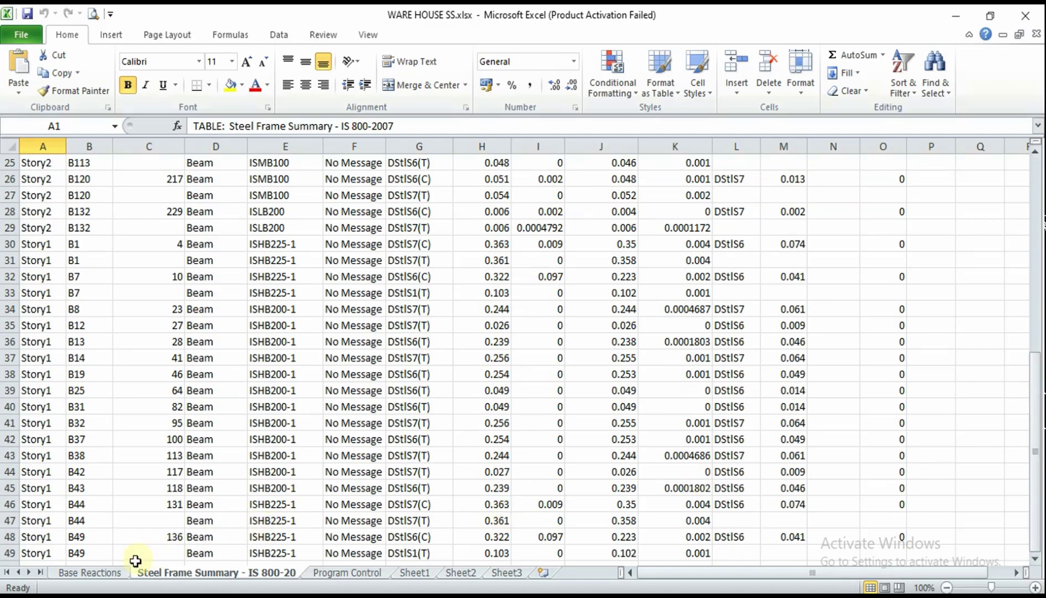
click(112, 573)
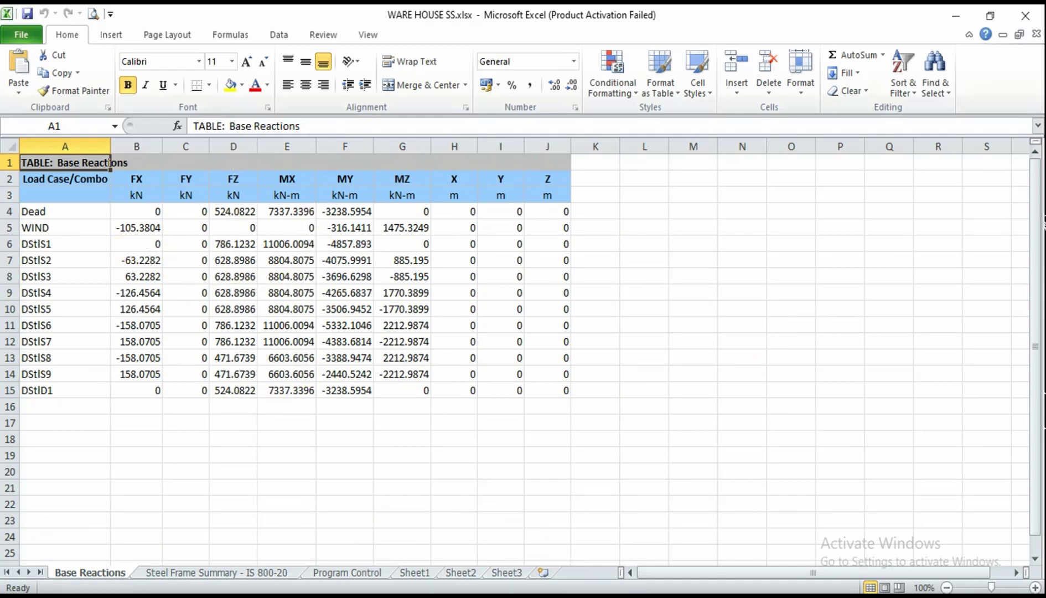
key(alt+Tab)
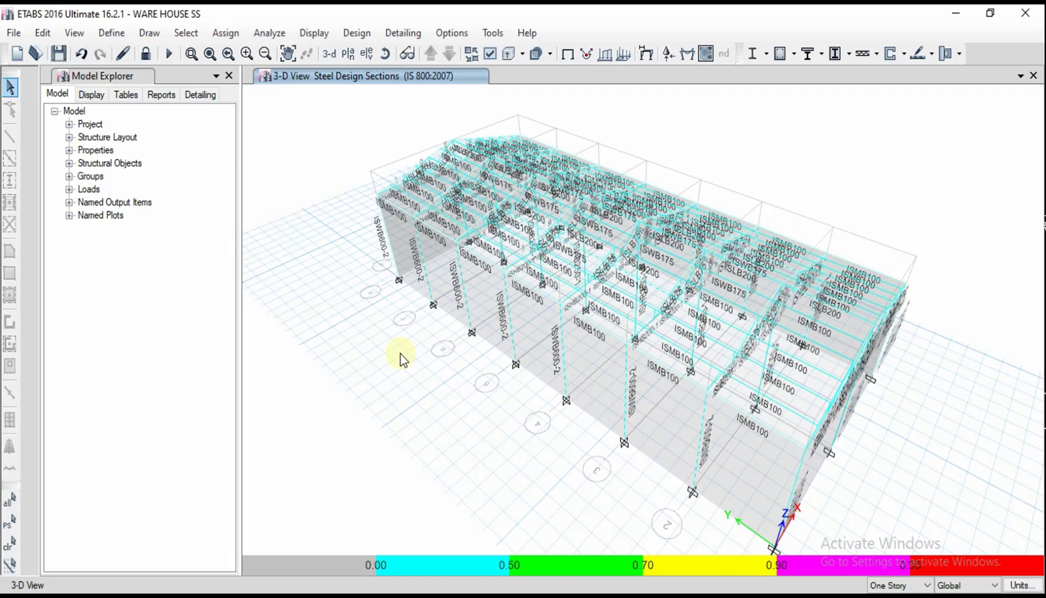
click(14, 33)
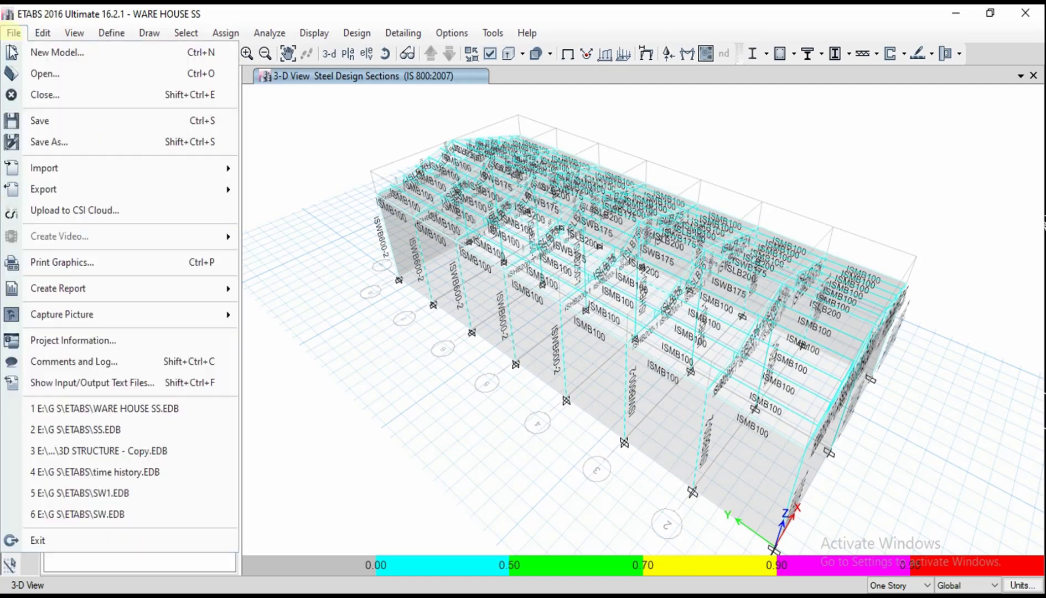
mouse_move(50, 198)
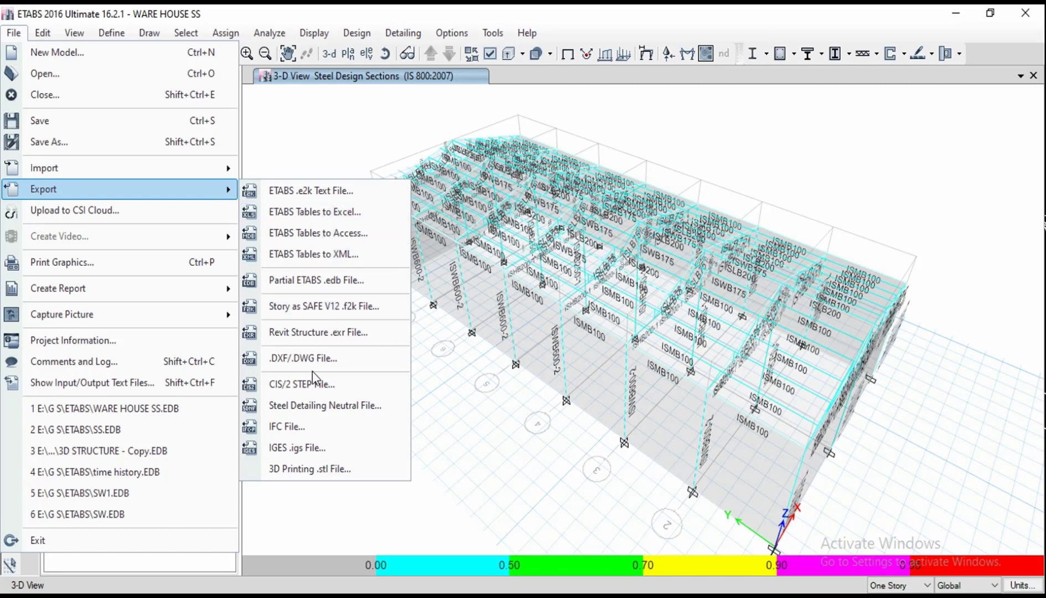
click(387, 126)
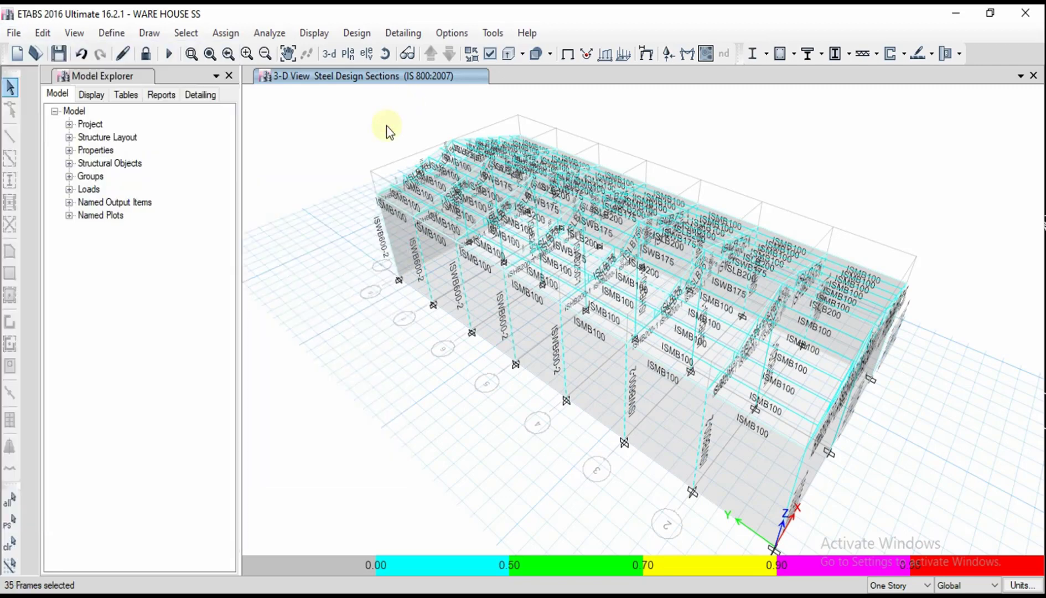